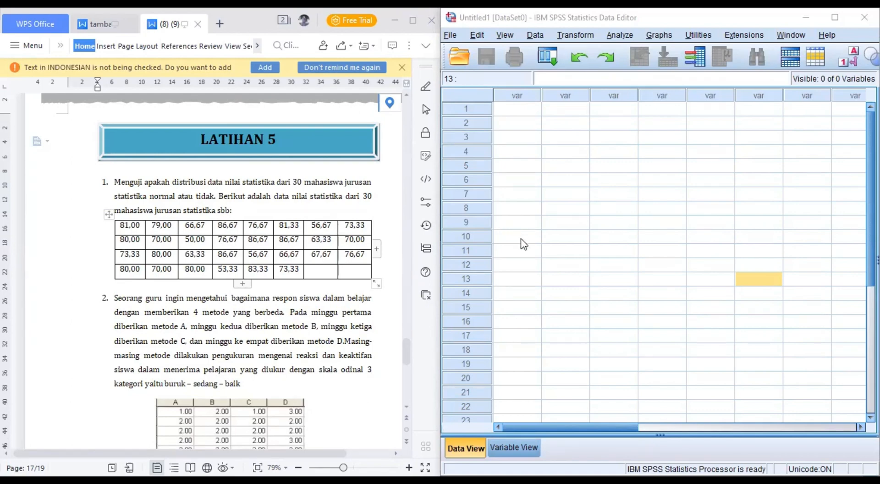
Step: Define a variable named Nilai with 2 decimals in the empty dataset
{"action": "left_click", "coordinate": [512, 447]}
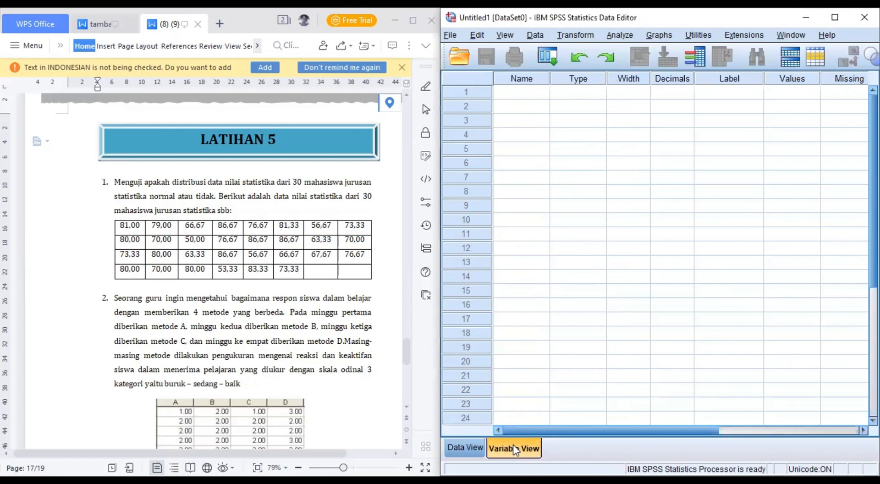
{"action": "left_click", "coordinate": [528, 93]}
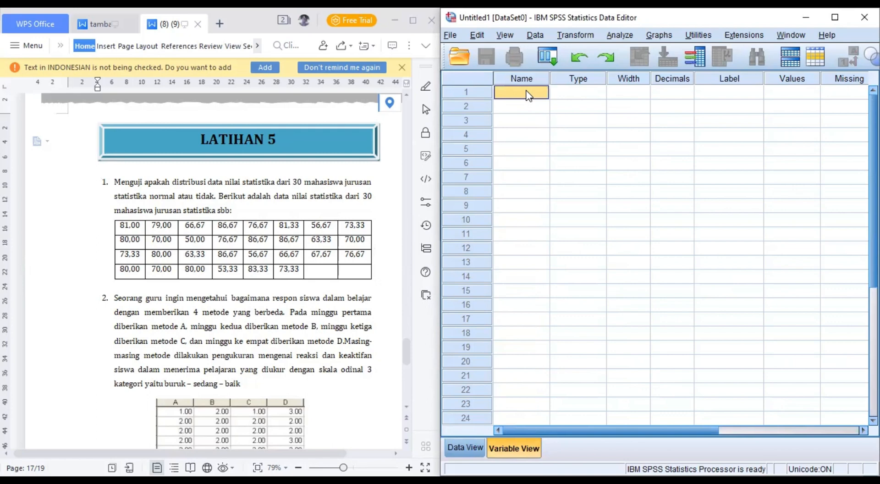
{"action": "type", "text": "Nilai"}
{"action": "left_click", "coordinate": [628, 92]}
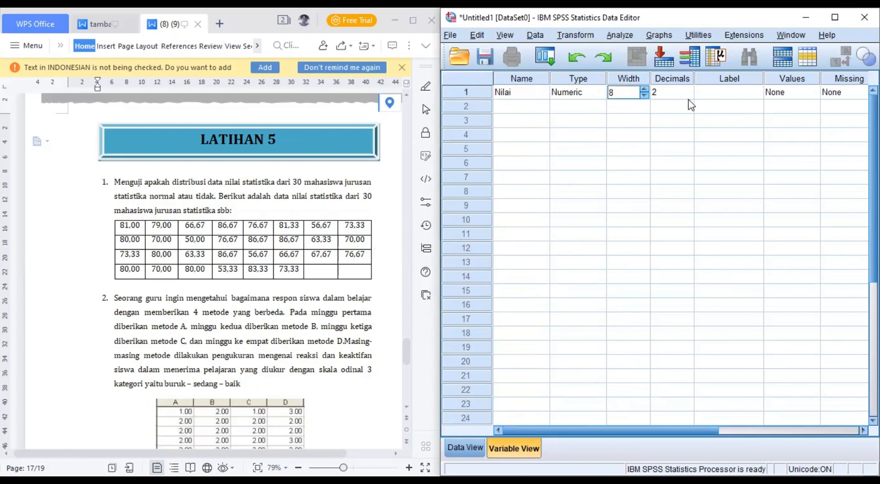
{"action": "left_click", "coordinate": [688, 95]}
{"action": "left_click", "coordinate": [688, 95]}
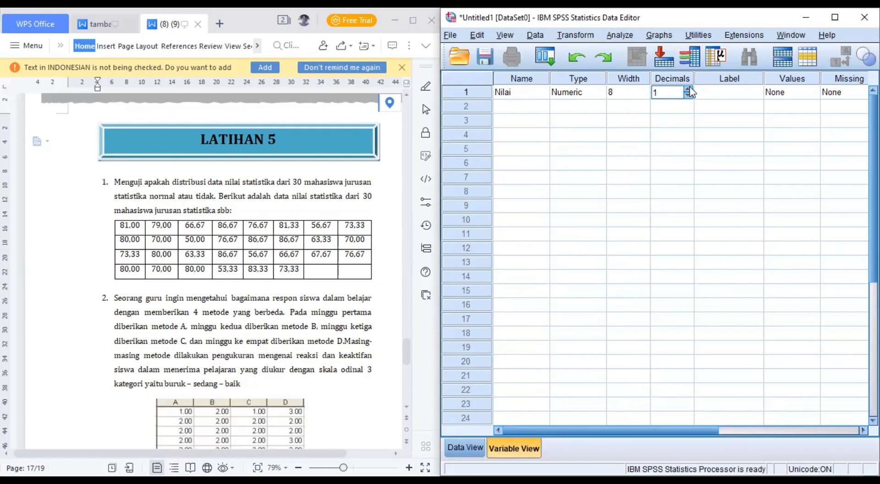
{"action": "left_click", "coordinate": [689, 86]}
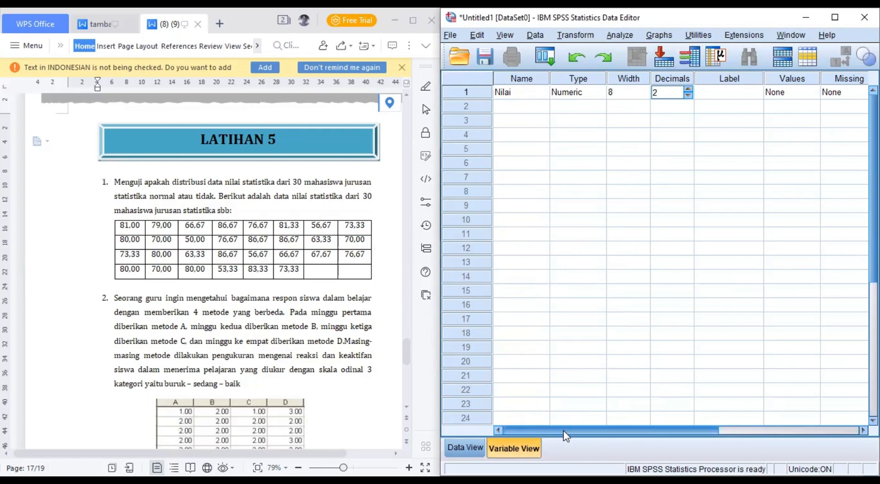
Step: Set the measurement level of the Nilai variable to Scale
{"action": "left_click_drag", "start_coordinate": [563, 430], "coordinate": [705, 433]}
{"action": "left_click", "coordinate": [801, 93]}
{"action": "left_click", "coordinate": [796, 106]}
{"action": "left_click_drag", "start_coordinate": [769, 430], "coordinate": [511, 427]}
Step: Paste the statistics scores from the exercise 1 table into the Nilai column and check the entries down to row 30
{"action": "left_click", "coordinate": [466, 447]}
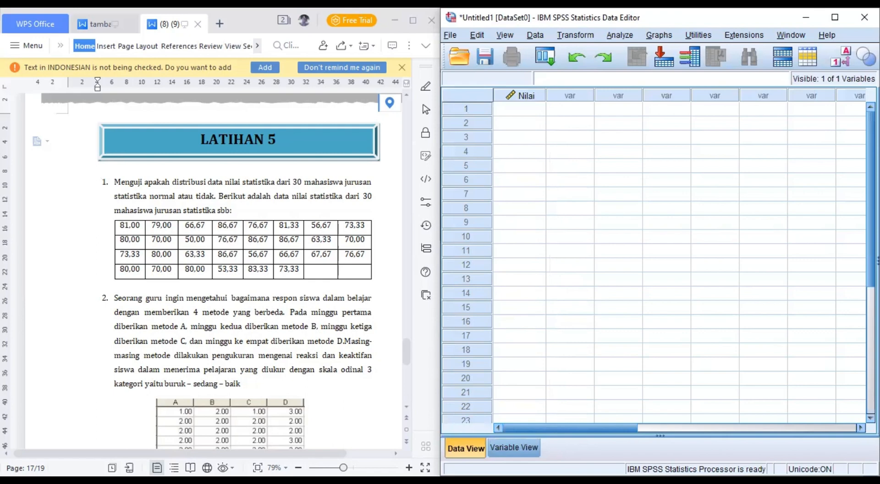
{"action": "key", "text": "ctrl+v"}
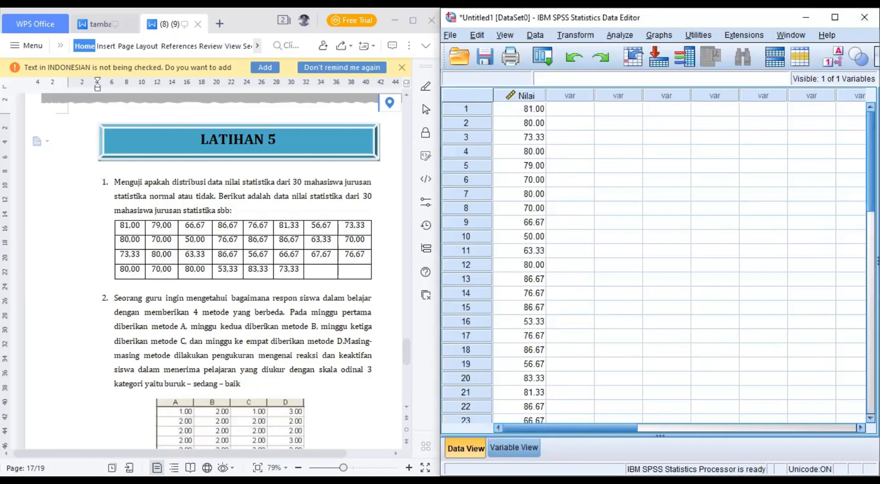
{"action": "scroll", "coordinate": [655, 261], "scroll_direction": "down", "scroll_amount": 3}
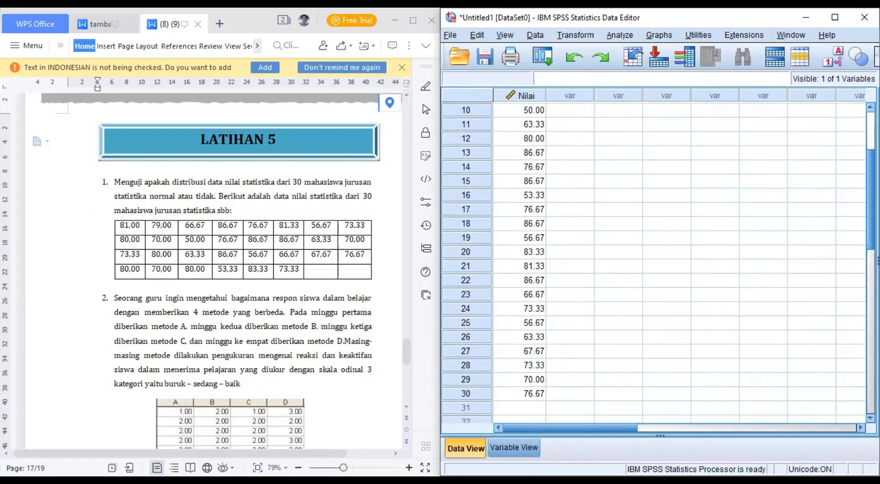
{"action": "scroll", "coordinate": [655, 261], "scroll_direction": "up", "scroll_amount": 3}
{"action": "scroll", "coordinate": [655, 261], "scroll_direction": "down", "scroll_amount": 4}
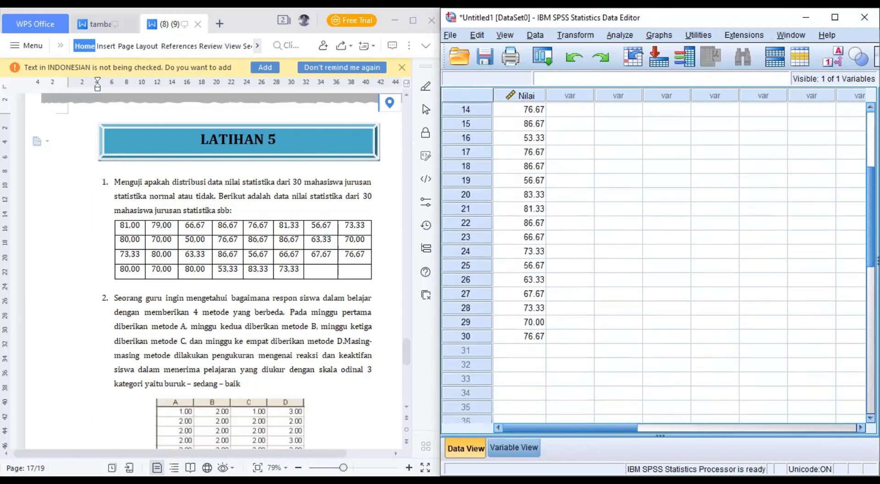
{"action": "scroll", "coordinate": [656, 261], "scroll_direction": "up", "scroll_amount": 4}
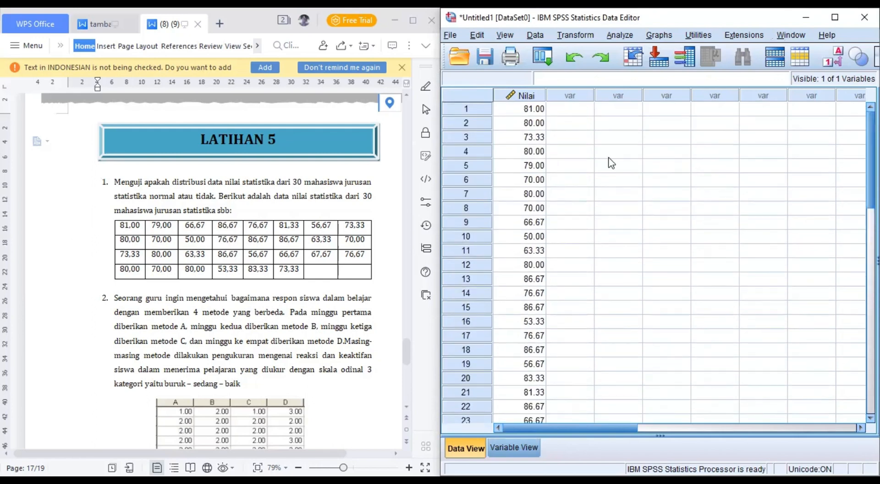
Step: Run a legacy one-sample Kolmogorov-Smirnov test on Nilai with Normal as the test distribution
{"action": "left_click", "coordinate": [610, 34]}
{"action": "mouse_move", "coordinate": [639, 275]}
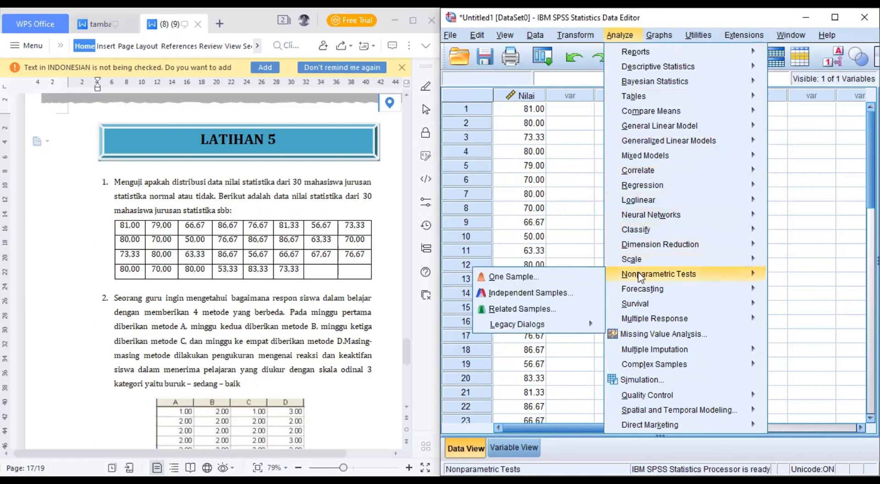
{"action": "mouse_move", "coordinate": [577, 323]}
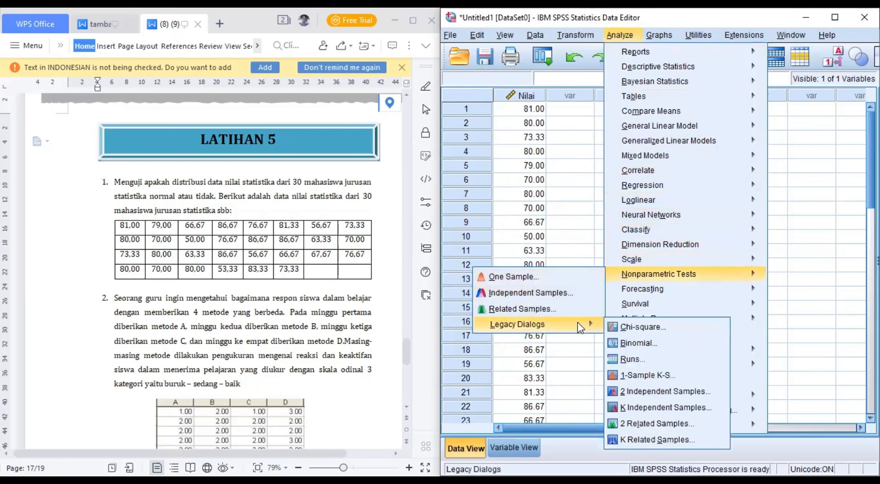
{"action": "left_click", "coordinate": [650, 378]}
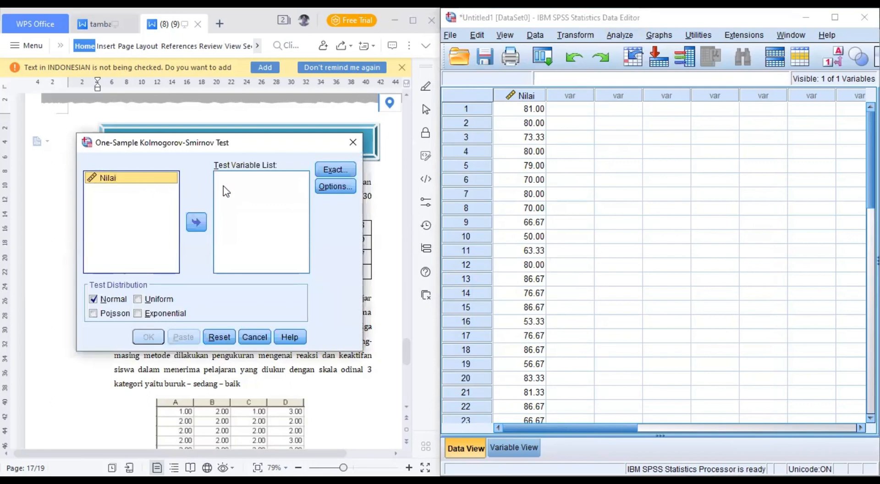
{"action": "left_click", "coordinate": [195, 222]}
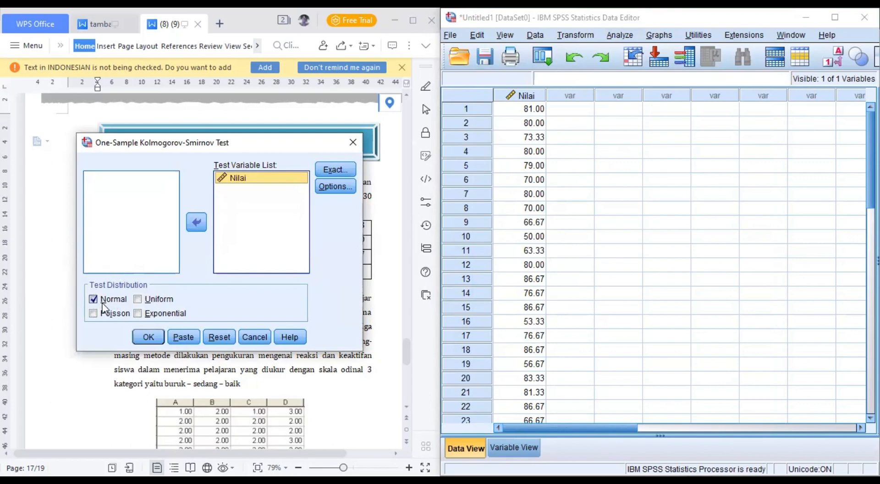
{"action": "left_click", "coordinate": [148, 340]}
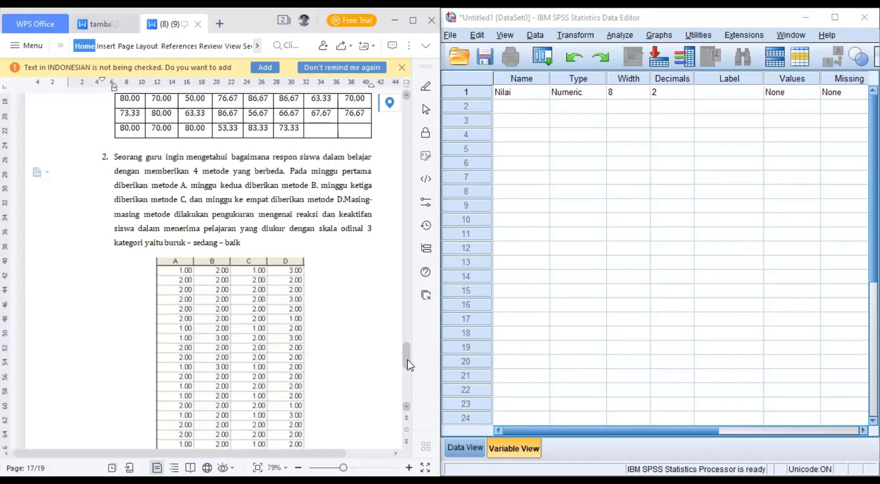
Step: For exercise 2, rename the Nilai variable to A and add three more variables named B, C and D
{"action": "scroll", "coordinate": [407, 359], "scroll_direction": "down", "scroll_amount": 3}
{"action": "scroll", "coordinate": [406, 358], "scroll_direction": "up", "scroll_amount": 1}
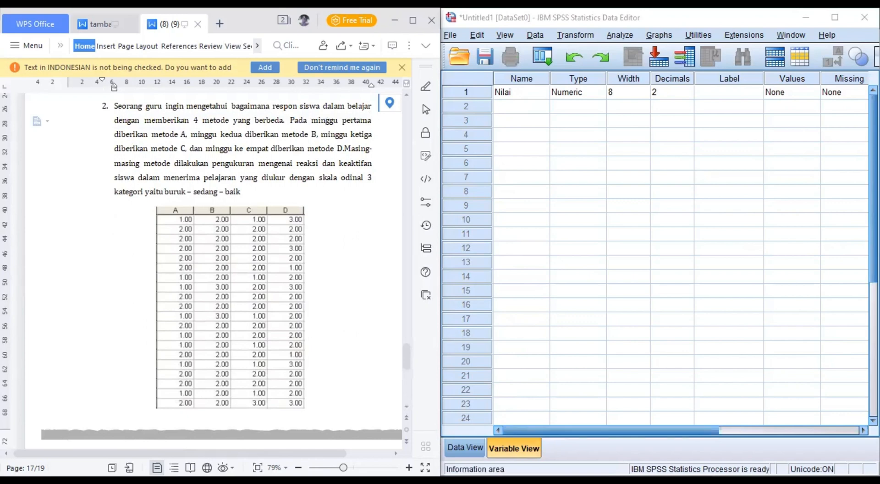
{"action": "left_click", "coordinate": [525, 91]}
{"action": "key", "text": "BackSpace"}
{"action": "type", "text": "A"}
{"action": "key", "text": "Return"}
{"action": "type", "text": "B"}
{"action": "key", "text": "Return"}
{"action": "type", "text": "C D"}
Step: Set the measurement level of the newly added variables B, C and D to Scale
{"action": "key", "text": "Tab"}
{"action": "key", "text": "Tab"}
{"action": "key", "text": "Tab"}
{"action": "key", "text": "Tab"}
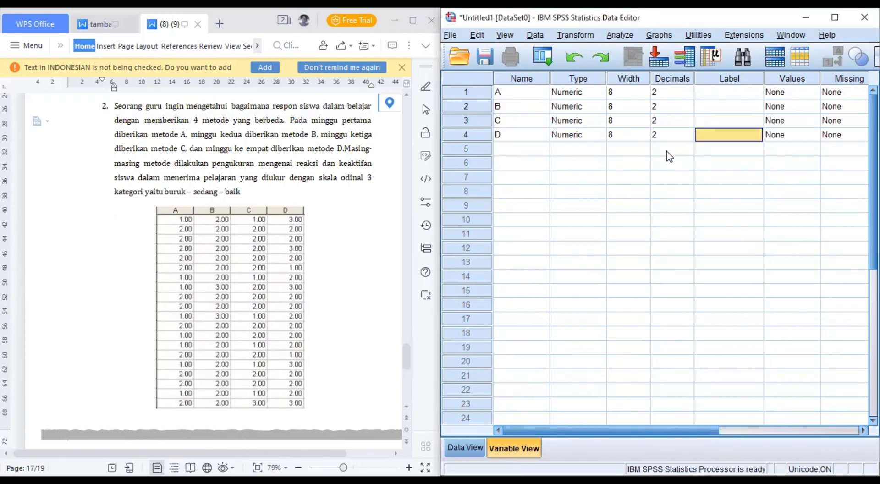
{"action": "key", "text": "Tab"}
{"action": "key", "text": "Tab"}
{"action": "key", "text": "Tab"}
{"action": "key", "text": "Tab"}
{"action": "key", "text": "Tab"}
{"action": "key", "text": "Tab"}
{"action": "left_click", "coordinate": [765, 106]}
{"action": "left_click", "coordinate": [768, 120]}
{"action": "left_click_drag", "start_coordinate": [667, 428], "coordinate": [474, 429]}
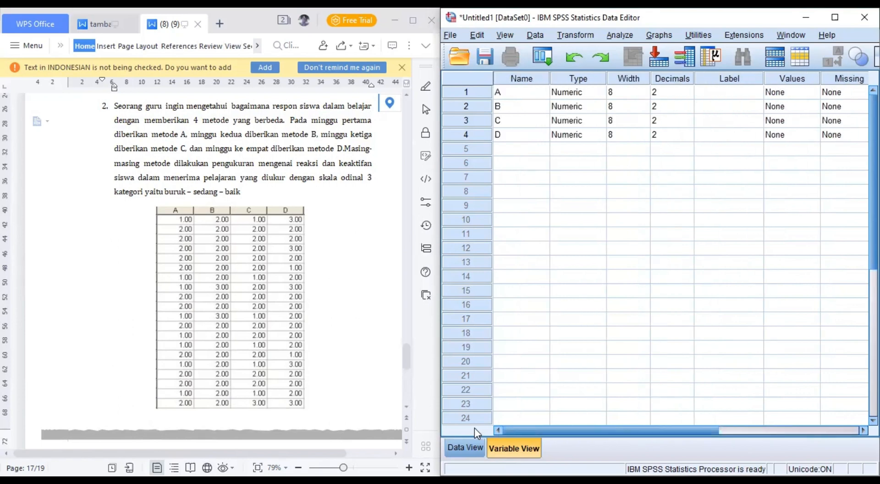
Step: Fill columns A to D with the 20 rows of ratings from the exercise 2 table, starting at row 1
{"action": "left_click", "coordinate": [464, 447]}
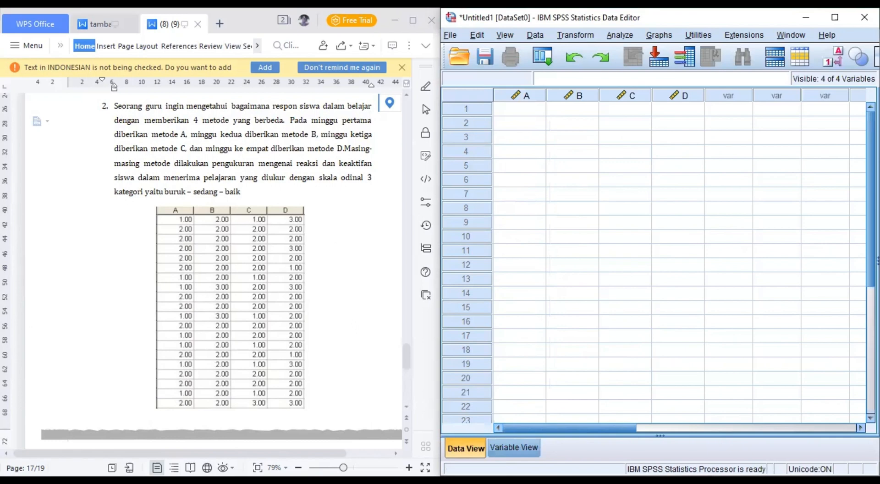
{"action": "key", "text": "alt+Tab"}
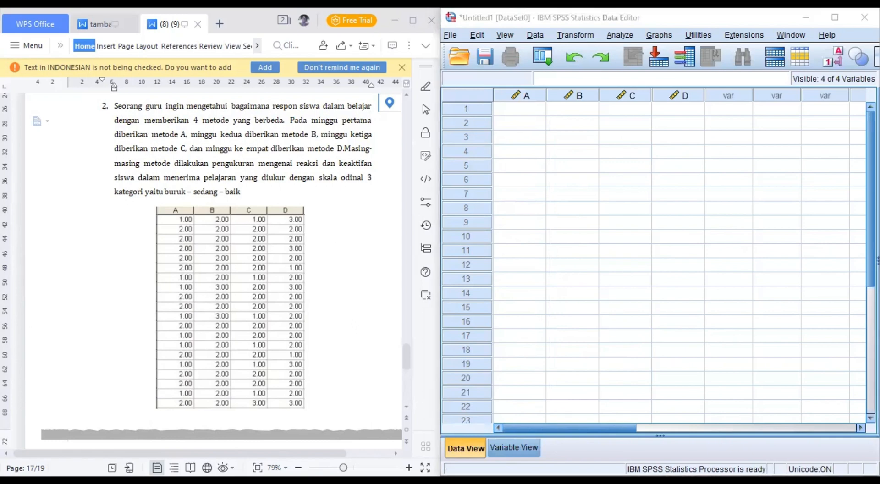
{"action": "left_click", "coordinate": [523, 109]}
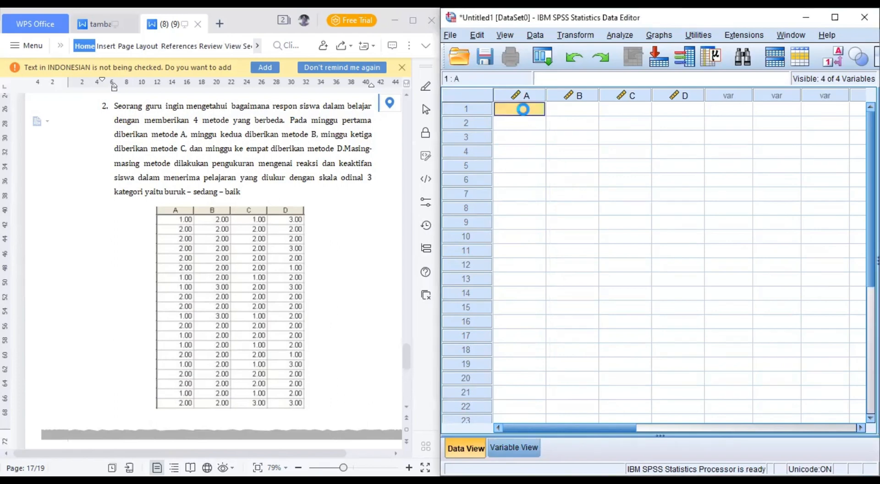
{"action": "type", "text": "1.00\t2.00\t1.00\t3.00 2.00\t2.00\t2.00\t2.00 2.00\t2.00\t2.00\t2.00 2.00\t2.00\t2.00\t3.00 2.00\t2.00\t2.00\t2.00 2.00\t2.00\t2.00\t1.00 1.00\t2.00\t1.00\t2.00 1.00\t3.00\t2.00\t3.00 2.00\t2.00\t2.00\t2.00 2.00\t2.00\t2.00\t2.00 1.00\t3.00\t1.00\t2.00 2.00\t2.00\t2.00\t2.00 1.00\t2.00\t2.00\t2.00 1.00\t2.00\t1.00\t2.00 2.00\t2.00\t2.00\t1.00 1.00\t2.00\t1.00\t3.00 2.00\t2.00\t2.00\t2.00 2.00\t2.00\t2.00\t2.00 1.00\t2.00\t1.00\t2.00 2.00\t2.00\t3.00\t3.00"}
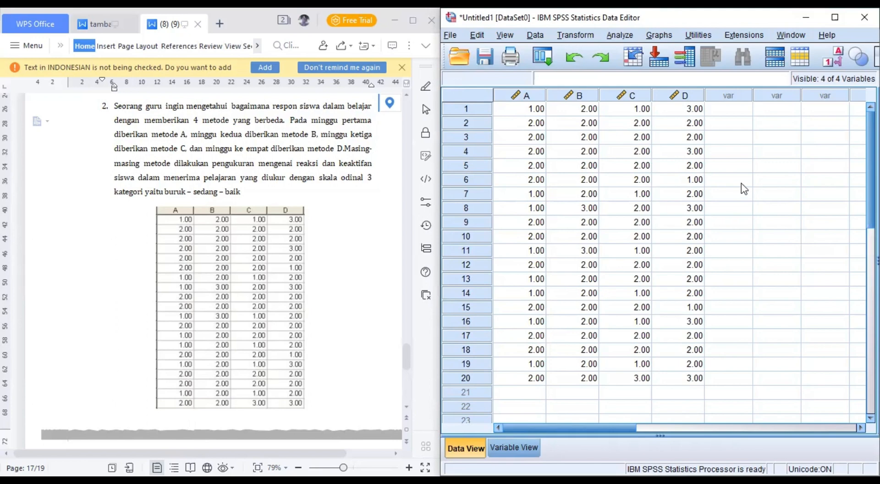
Step: Run the legacy K Related Samples test with A, B, C and D as test variables and Friedman as the test type
{"action": "left_click", "coordinate": [626, 34]}
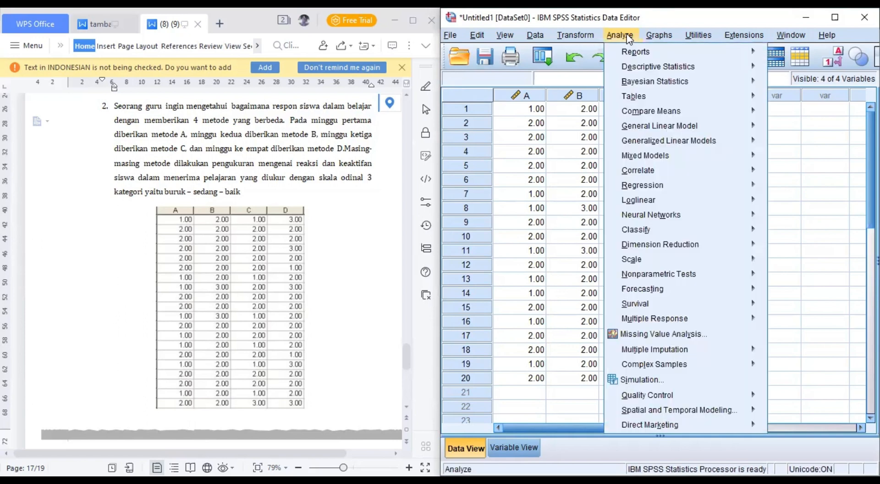
{"action": "mouse_move", "coordinate": [664, 215]}
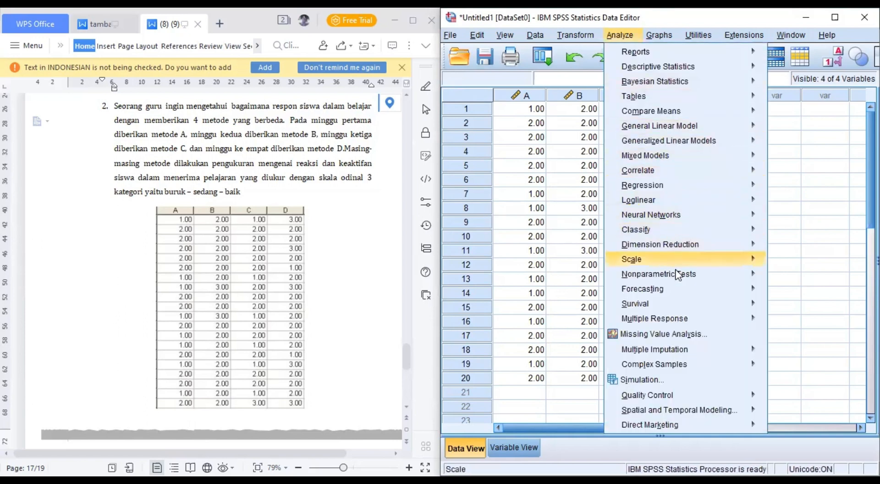
{"action": "mouse_move", "coordinate": [675, 273]}
{"action": "mouse_move", "coordinate": [545, 329]}
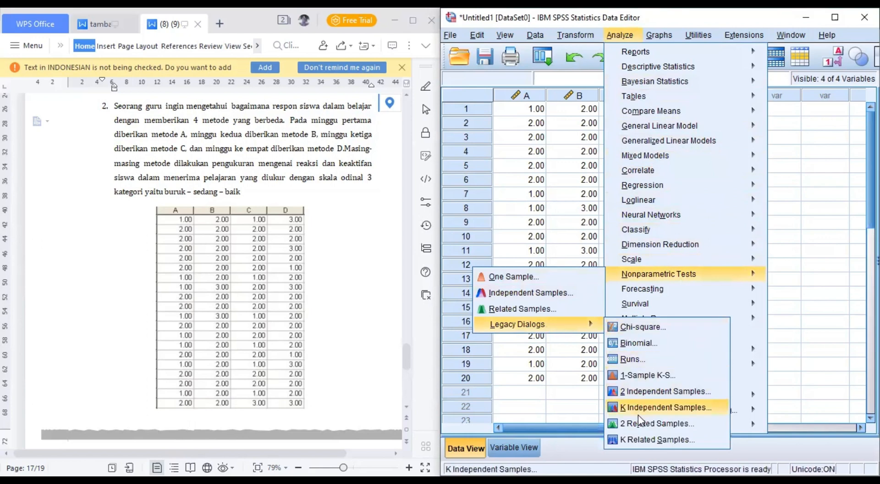
{"action": "left_click", "coordinate": [630, 439]}
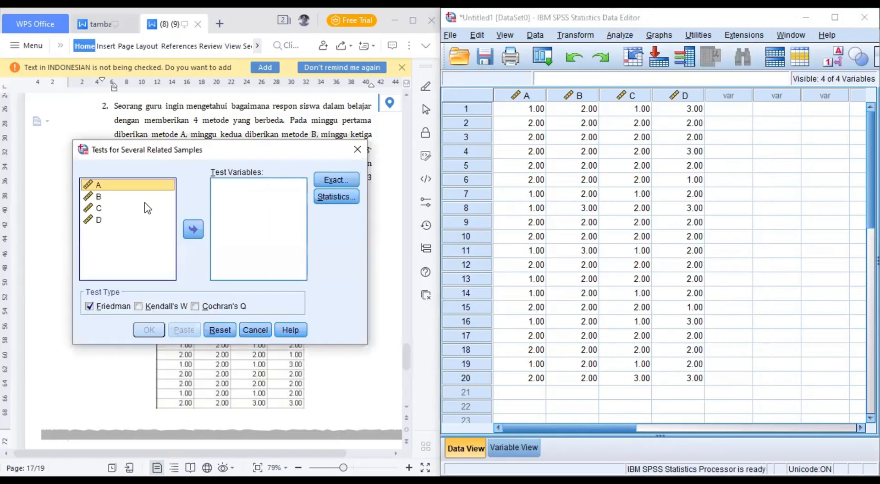
{"action": "left_click", "coordinate": [193, 231]}
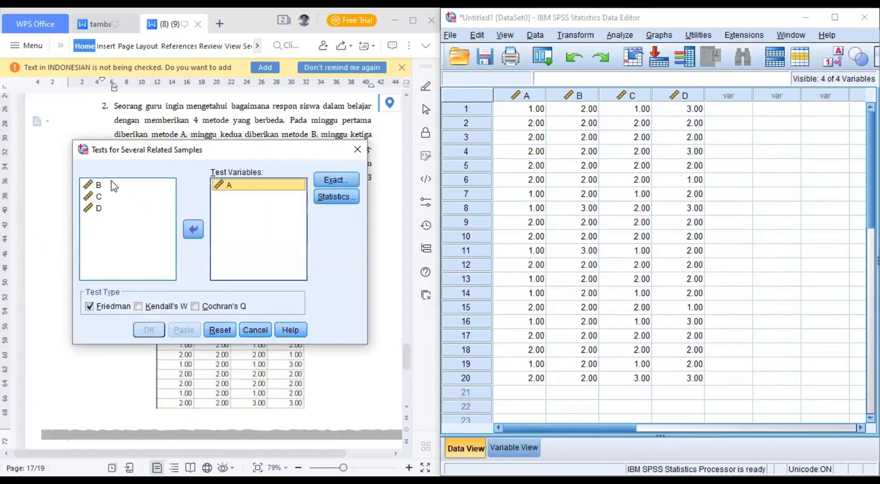
{"action": "left_click", "coordinate": [115, 187]}
{"action": "left_click", "coordinate": [188, 235]}
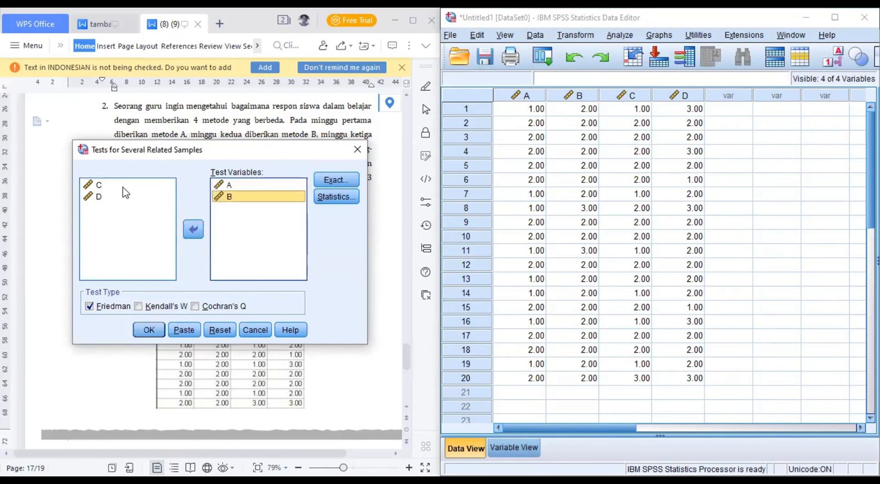
{"action": "left_click", "coordinate": [119, 187]}
{"action": "left_click", "coordinate": [193, 229]}
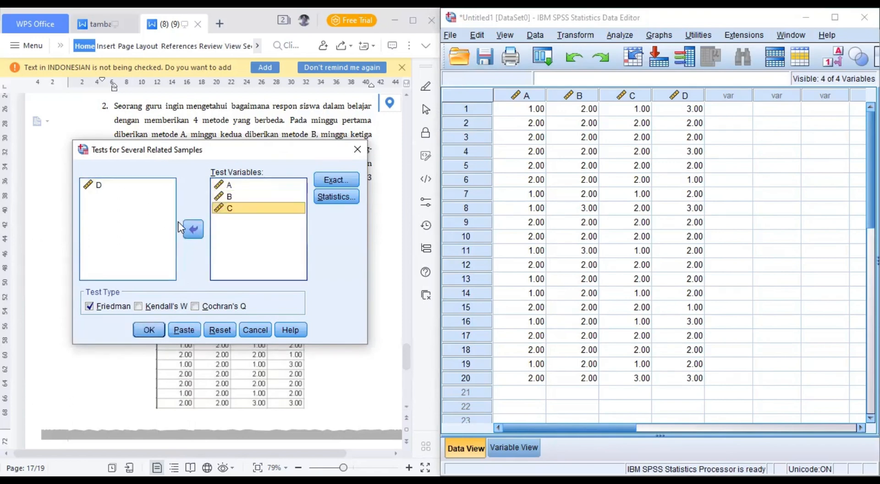
{"action": "left_click", "coordinate": [133, 187]}
{"action": "left_click", "coordinate": [192, 230]}
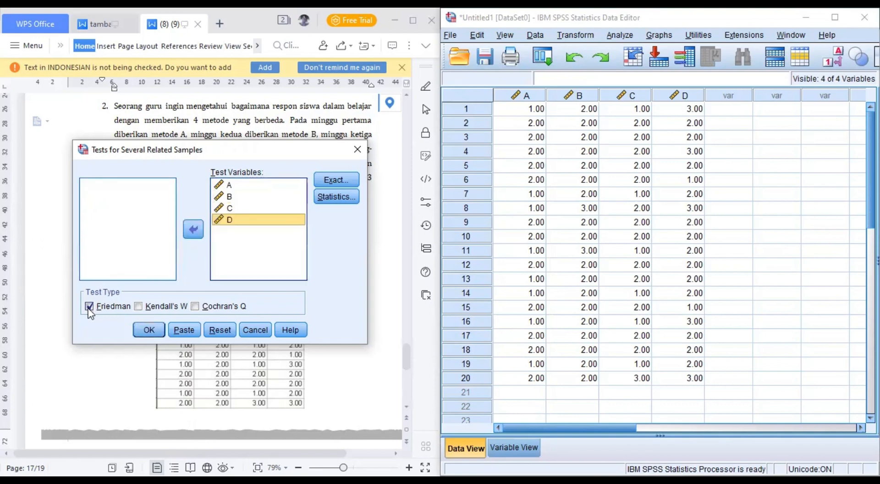
{"action": "left_click", "coordinate": [147, 334]}
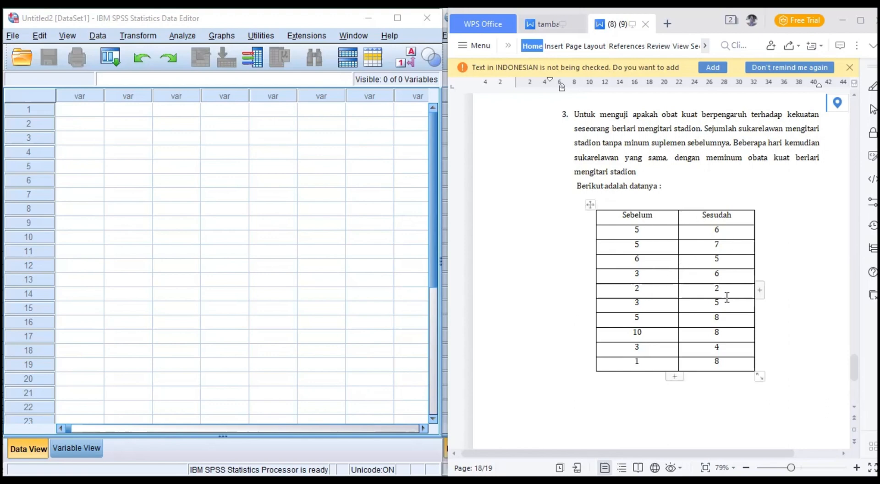
Step: Define two variables named Sebelum and Sesudah for exercise 3, each with 0 decimals
{"action": "left_click", "coordinate": [64, 447]}
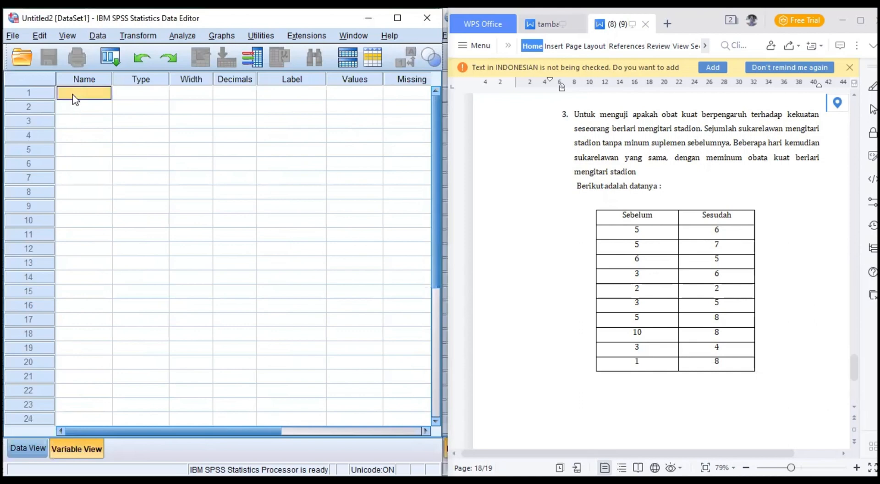
{"action": "left_click", "coordinate": [73, 93]}
{"action": "type", "text": "Sebelum"}
{"action": "key", "text": "Return"}
{"action": "type", "text": "S"}
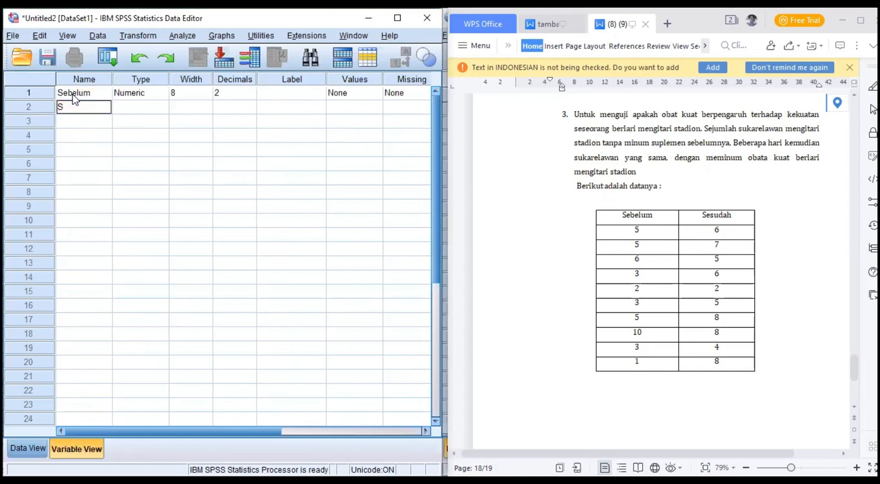
{"action": "type", "text": "esudah"}
{"action": "key", "text": "Return"}
{"action": "double_click", "coordinate": [251, 96]}
{"action": "double_click", "coordinate": [252, 110]}
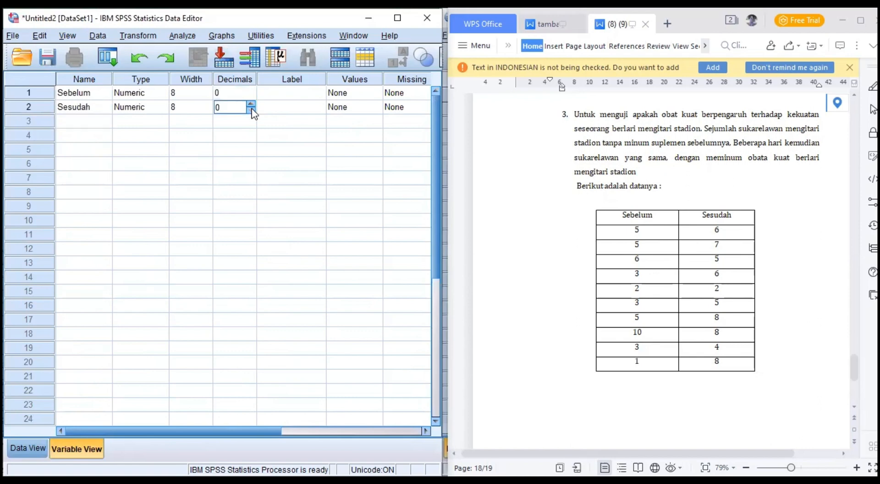
Step: Set the measurement level of the Sebelum and Sesudah variables
{"action": "key", "text": "Tab"}
{"action": "key", "text": "Tab"}
{"action": "key", "text": "Tab"}
{"action": "key", "text": "Tab"}
{"action": "key", "text": "Tab"}
{"action": "key", "text": "Tab"}
{"action": "key", "text": "Tab"}
{"action": "left_click", "coordinate": [366, 94]}
{"action": "left_click", "coordinate": [336, 105]}
{"action": "left_click", "coordinate": [228, 420]}
{"action": "left_click_drag", "start_coordinate": [228, 430], "coordinate": [87, 430]}
{"action": "left_click", "coordinate": [284, 333]}
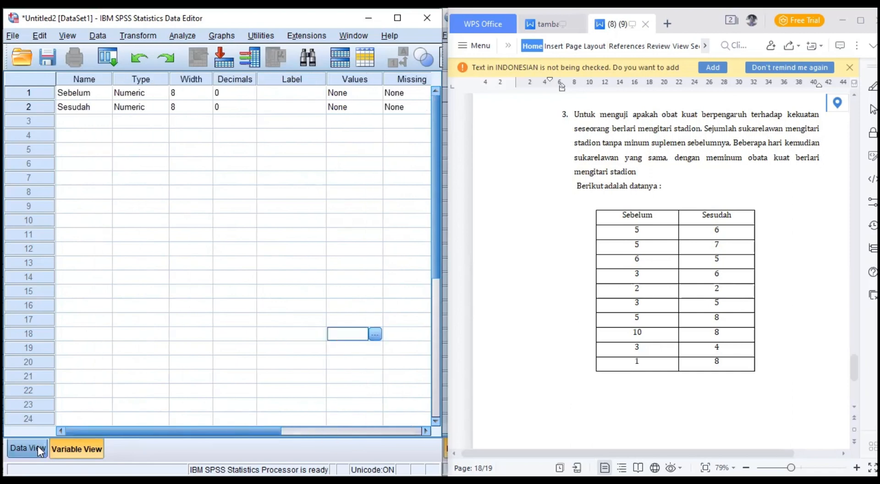
Step: Fill the Sebelum and Sesudah columns with the 10 rows of values copied from the exercise 3 table, starting at row 1
{"action": "left_click", "coordinate": [22, 443]}
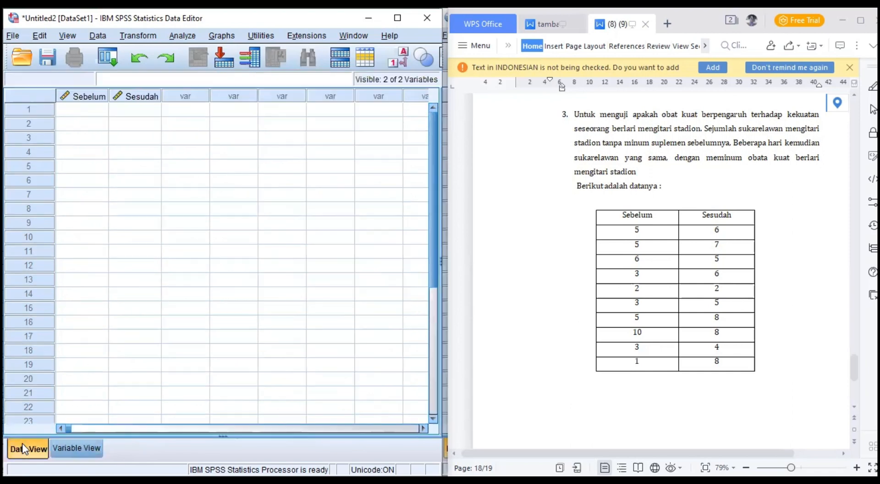
{"action": "mouse_move", "coordinate": [621, 230]}
{"action": "left_mouse_down"}
{"action": "mouse_move", "coordinate": [728, 322]}
{"action": "mouse_move", "coordinate": [719, 365]}
{"action": "left_mouse_up"}
{"action": "key", "text": "ctrl+c"}
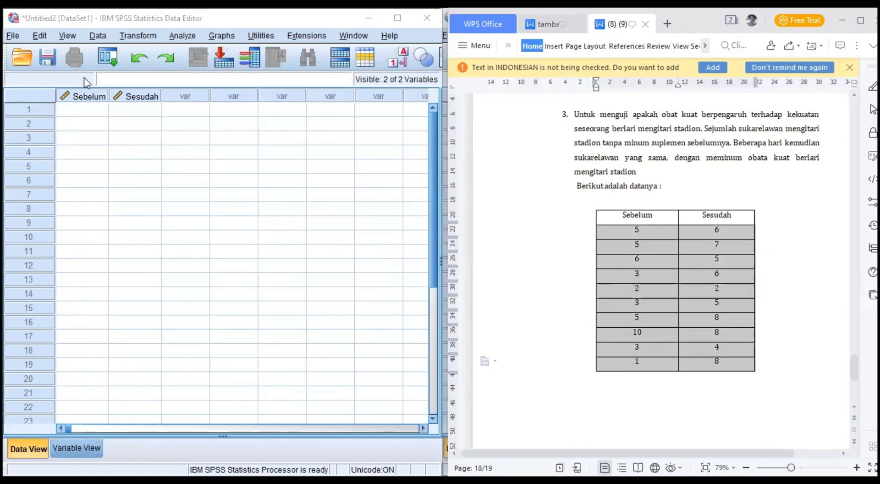
{"action": "left_click", "coordinate": [58, 111]}
{"action": "key", "text": "ctrl+v"}
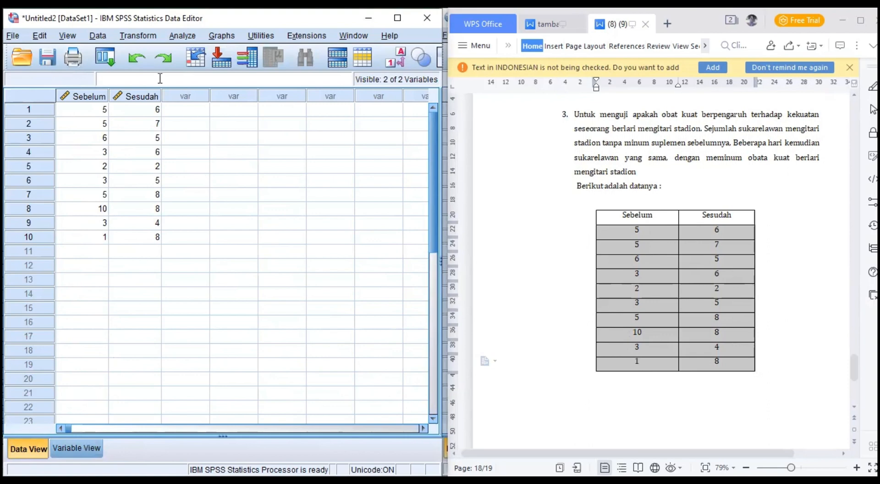
Step: Run the legacy 2 Related Samples test on the pair Sebelum and Sesudah with Wilcoxon as the test type
{"action": "left_click", "coordinate": [174, 39]}
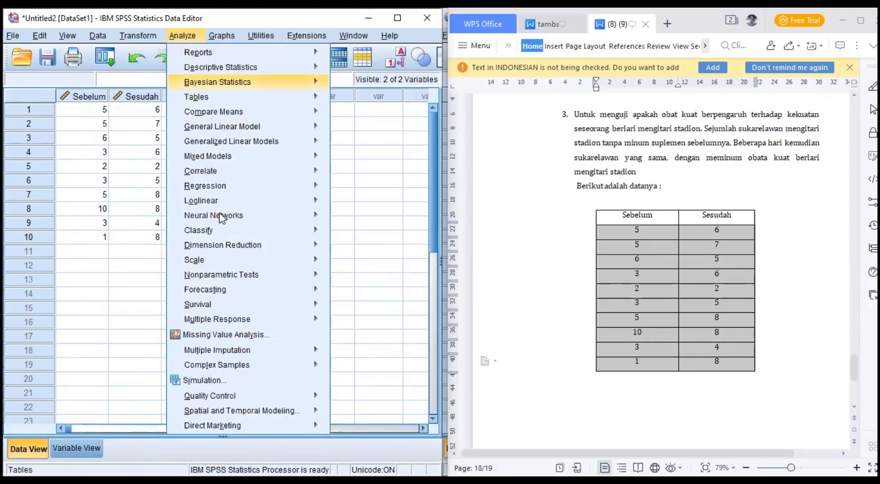
{"action": "mouse_move", "coordinate": [221, 272]}
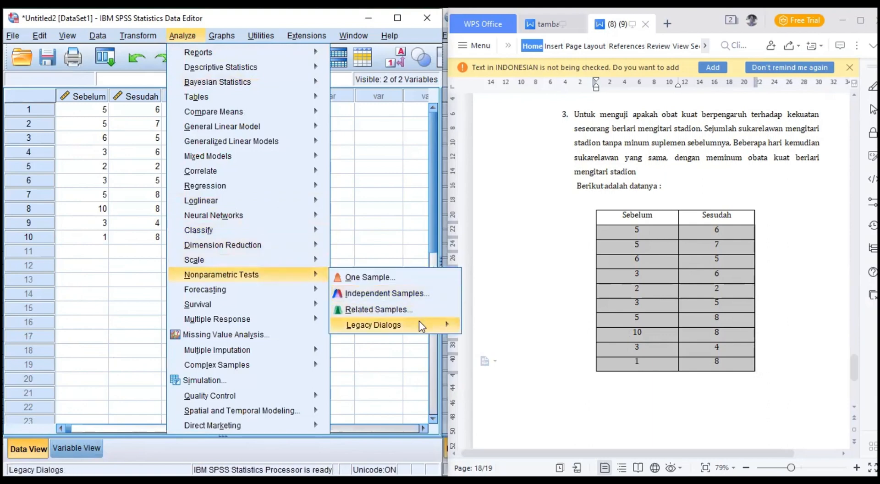
{"action": "mouse_move", "coordinate": [419, 323]}
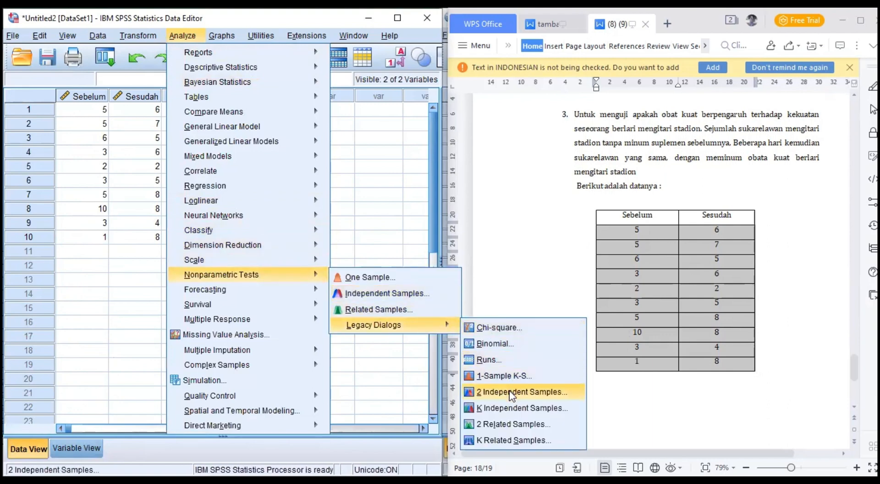
{"action": "left_click", "coordinate": [513, 425]}
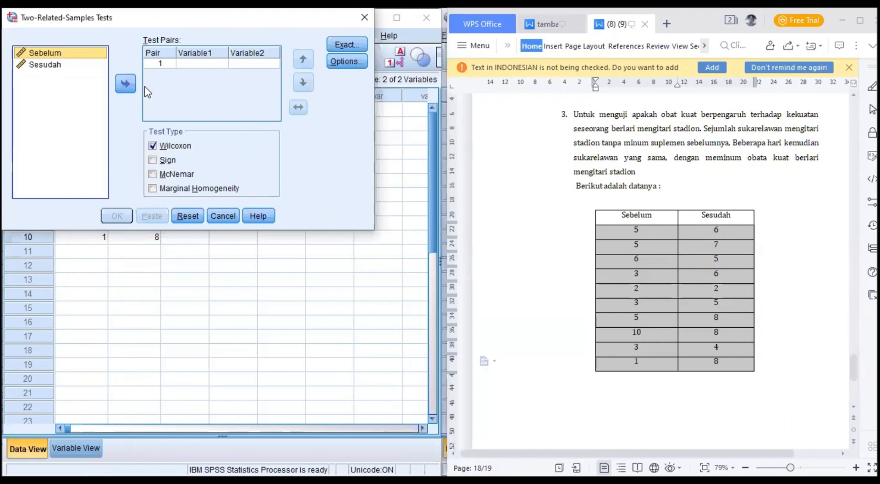
{"action": "left_click", "coordinate": [122, 83]}
{"action": "left_click", "coordinate": [71, 67]}
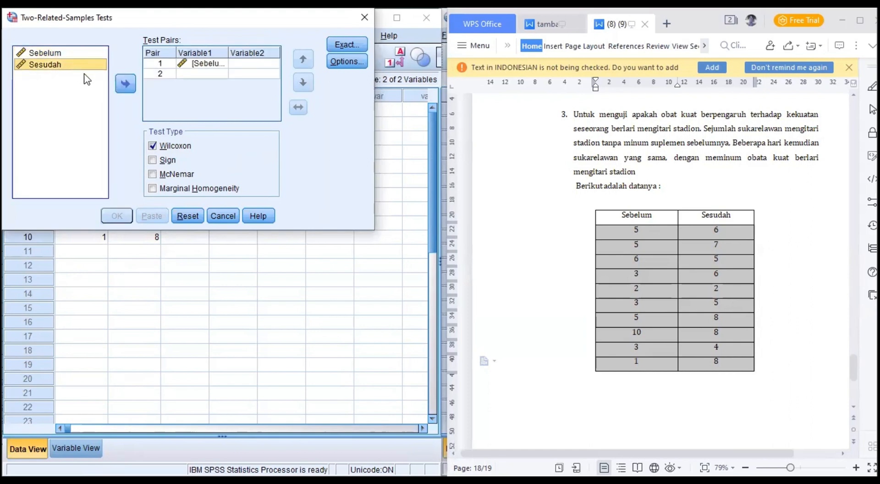
{"action": "left_click", "coordinate": [125, 84]}
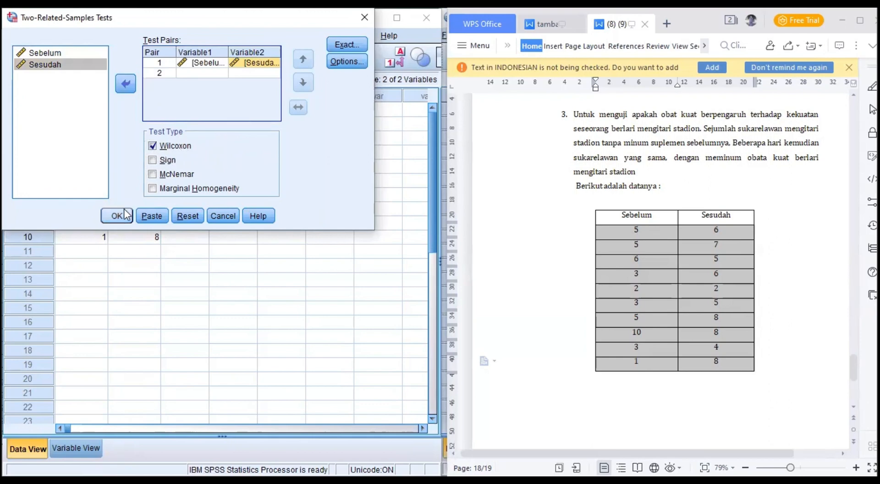
{"action": "left_click", "coordinate": [112, 221]}
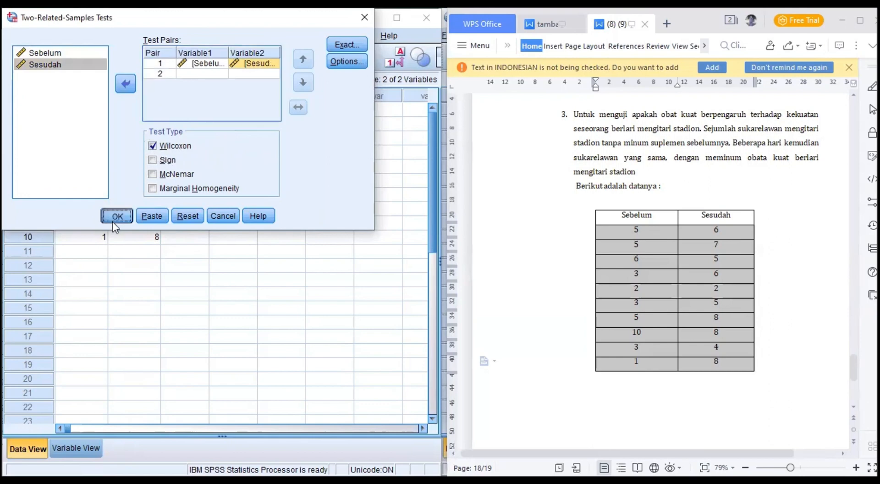